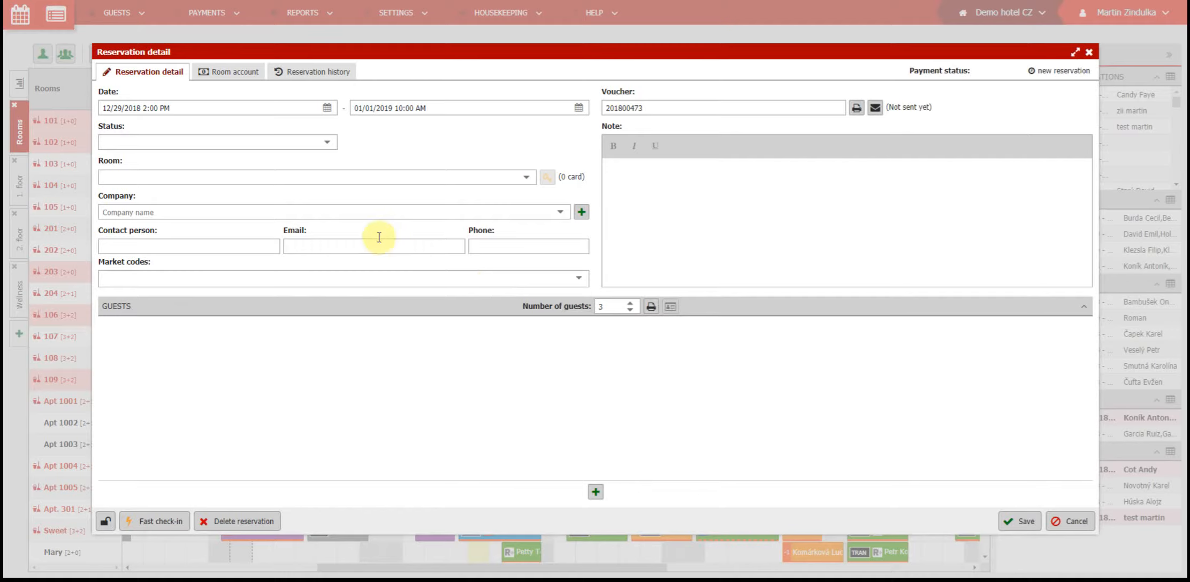
Start a new invoice as an accounting document in the reservation's room account.
click(252, 73)
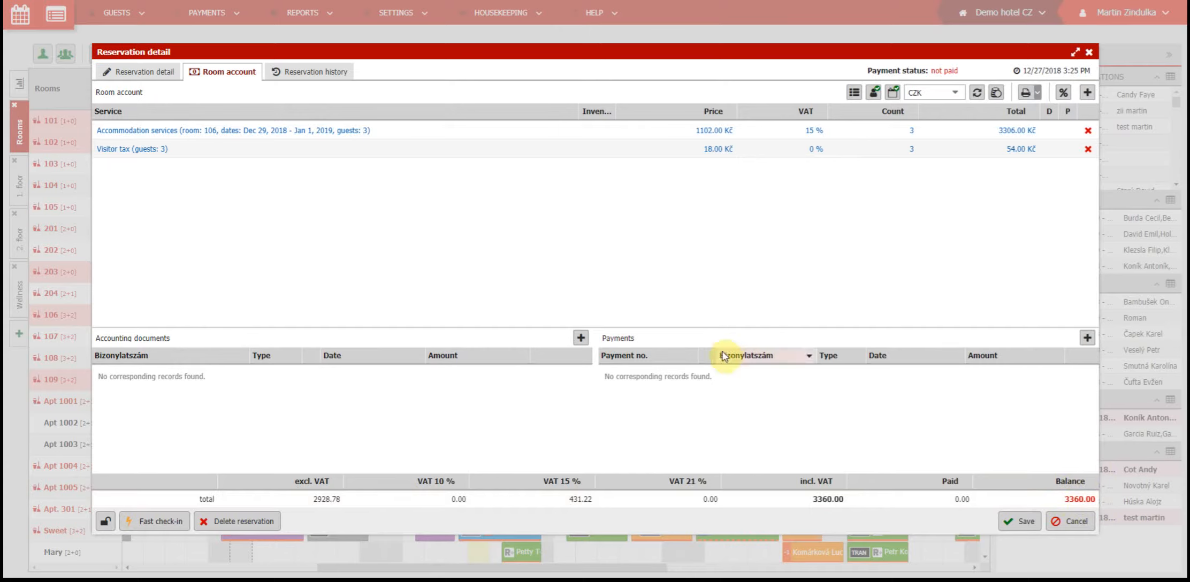
click(581, 337)
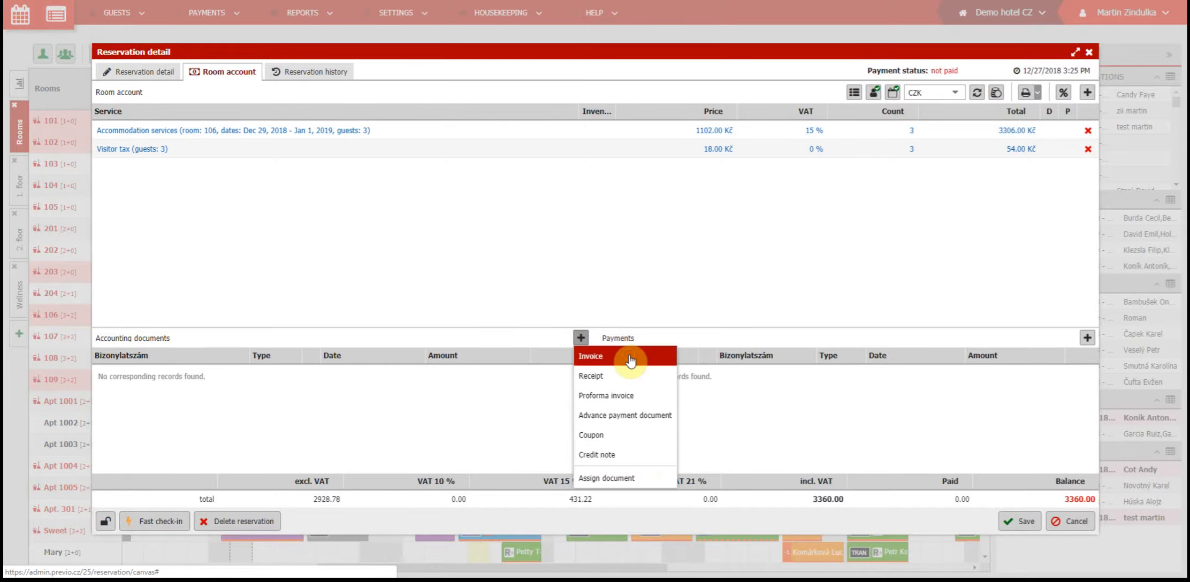
click(631, 355)
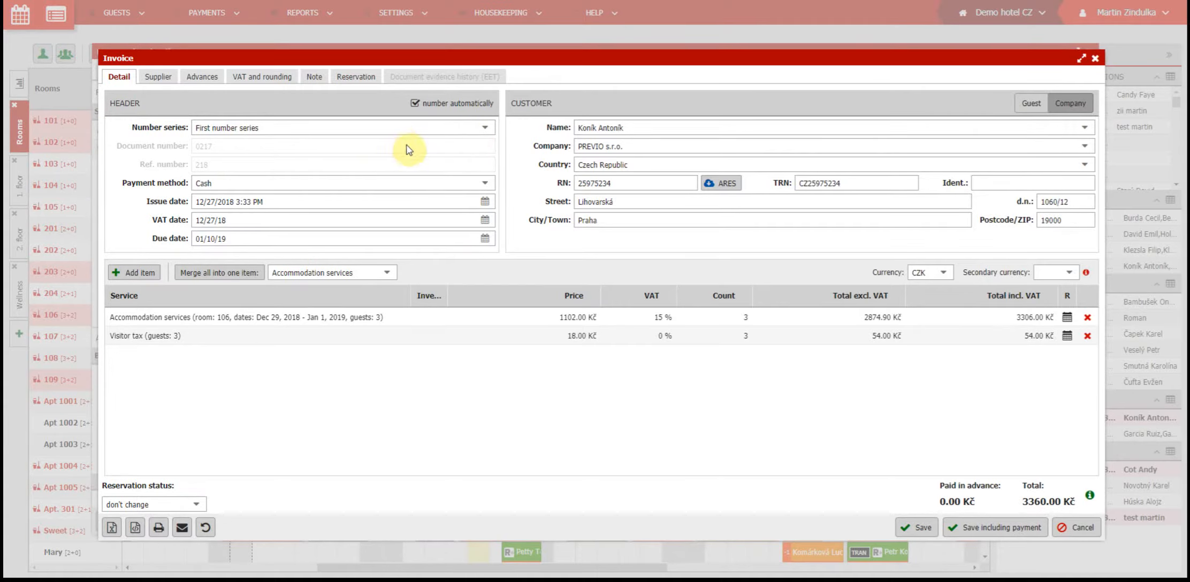
Set the invoice's payment method to Payment card and its issue date to 12/28/2018 3:36 PM, keeping automatic numbering.
click(437, 107)
click(447, 105)
click(482, 183)
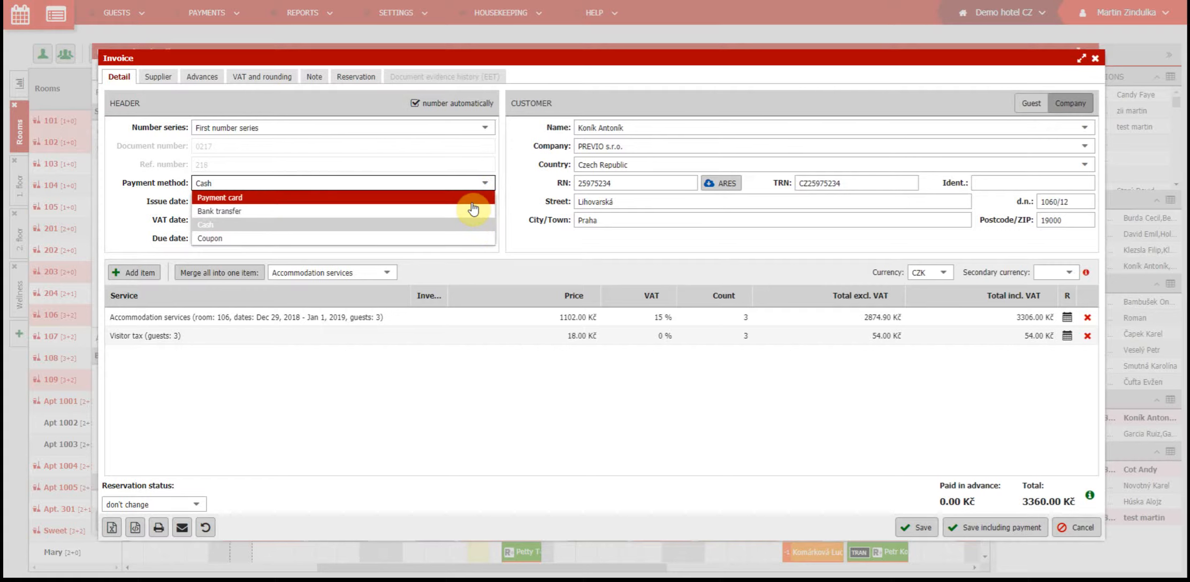
click(471, 201)
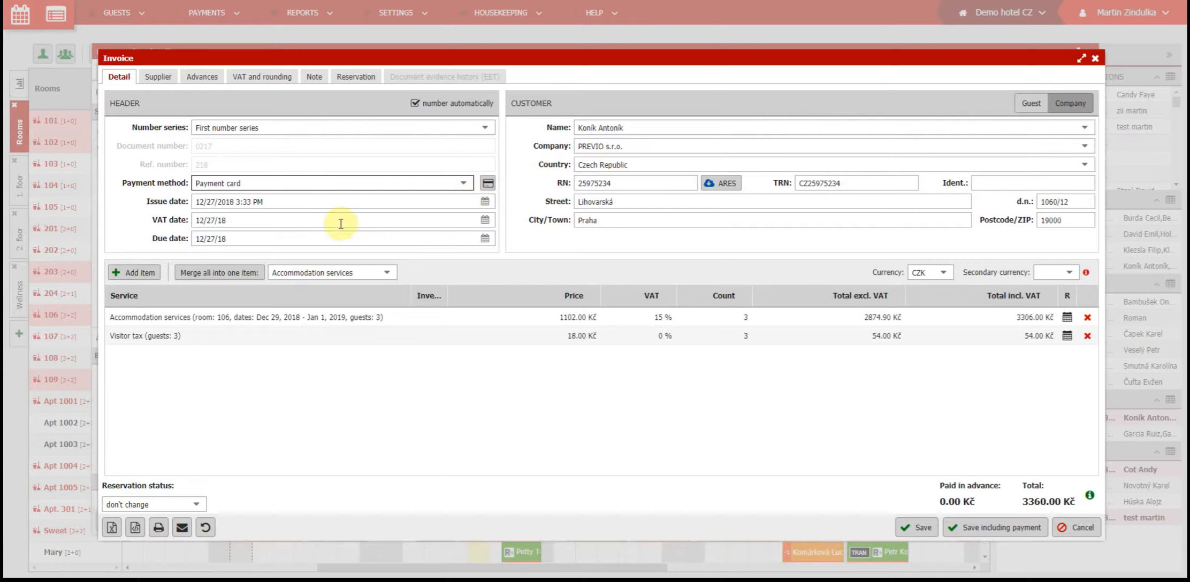
click(331, 201)
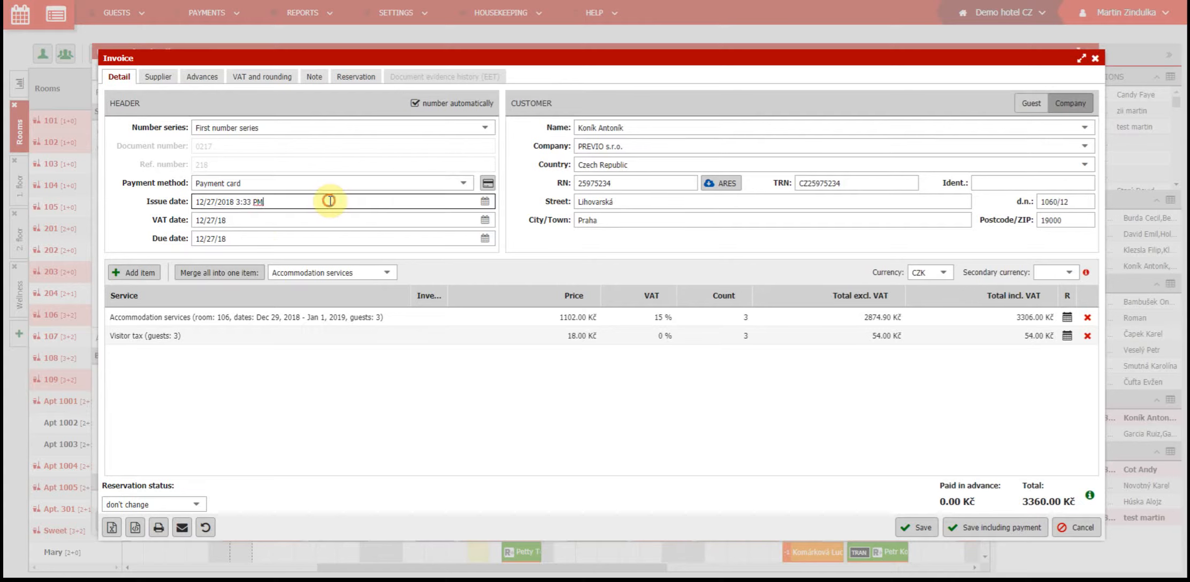
click(316, 267)
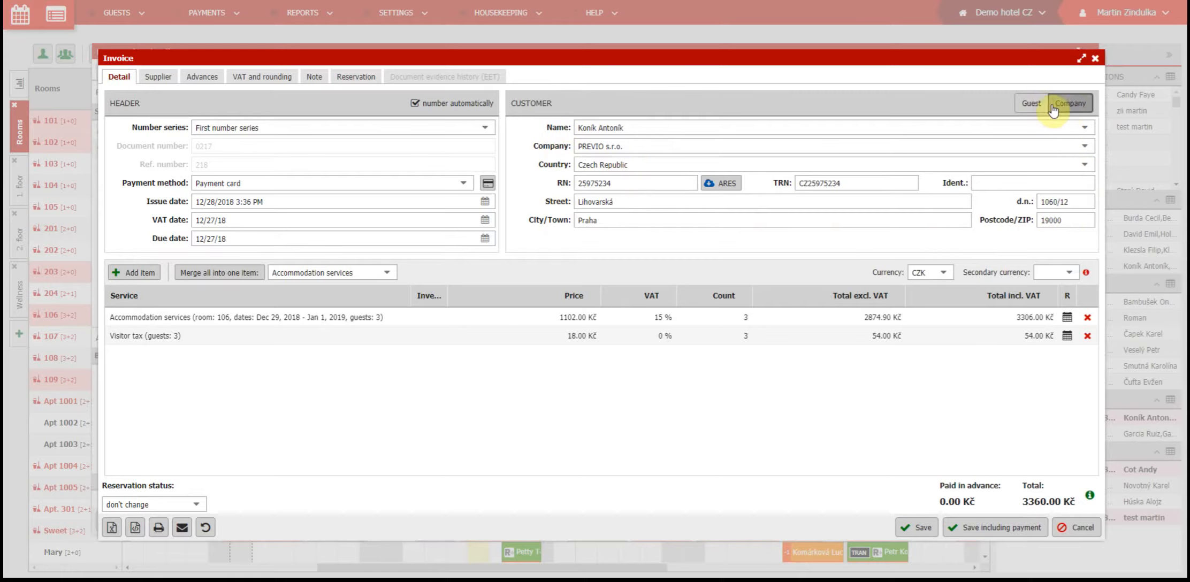
Bill the invoice to the company "Different company" in France and fill in its tax number and address.
click(1032, 103)
click(1086, 128)
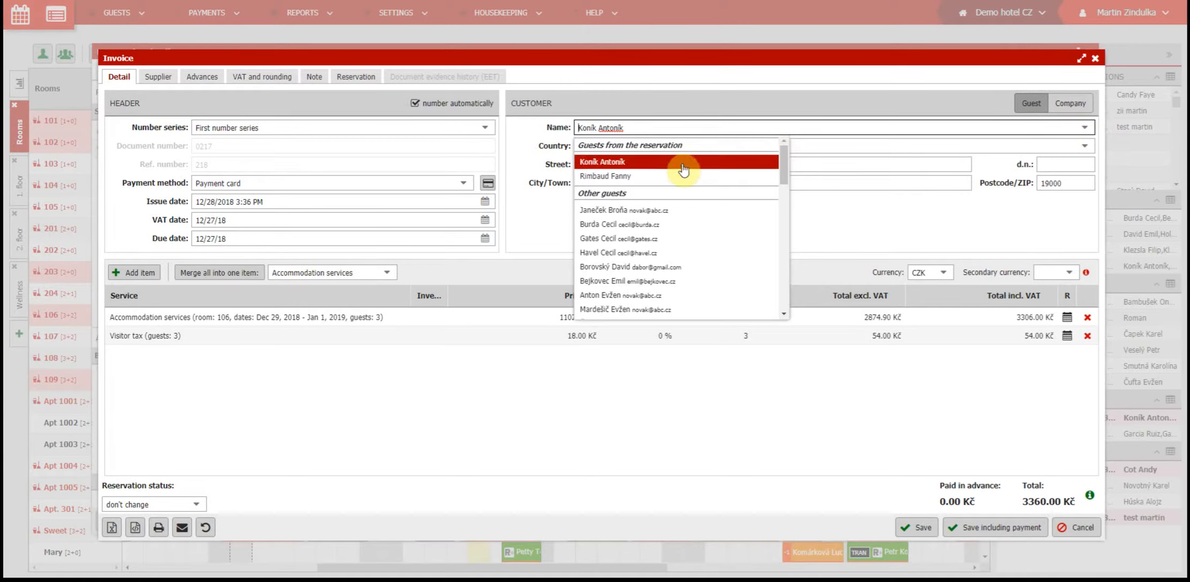
click(1071, 103)
click(707, 151)
text(Different company)
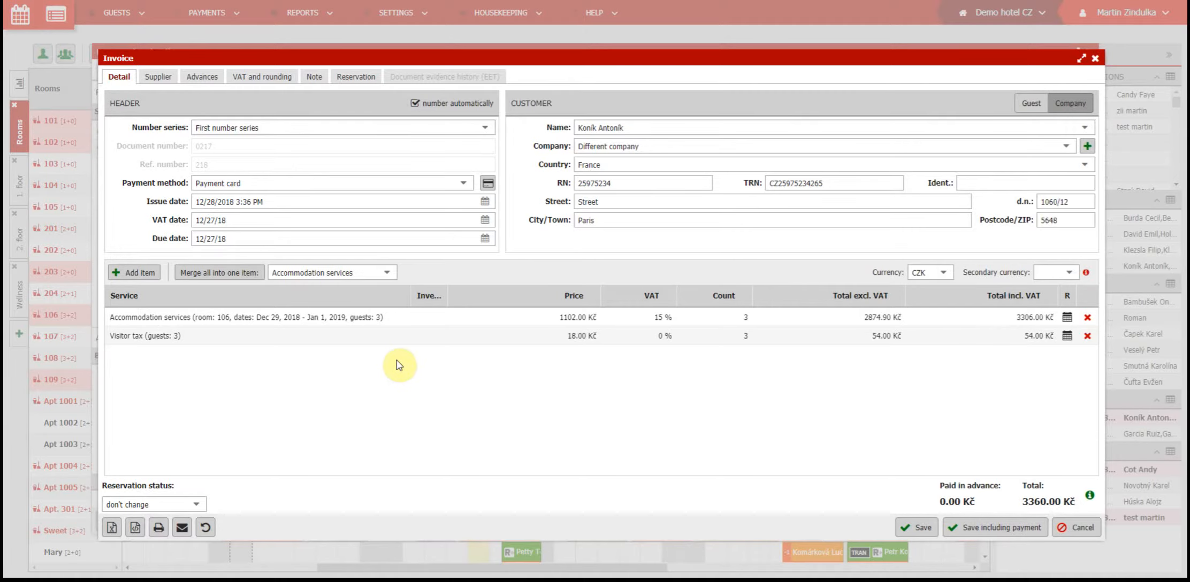
Merge all invoice items into one Accommodation services item and split them into separate items again.
click(387, 272)
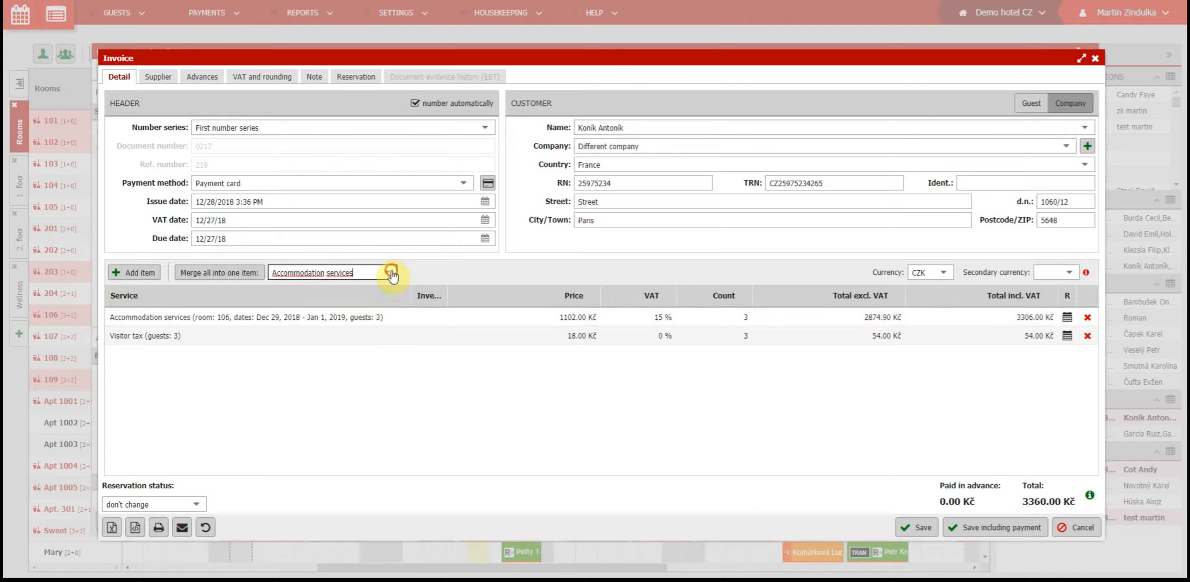
click(382, 292)
click(233, 277)
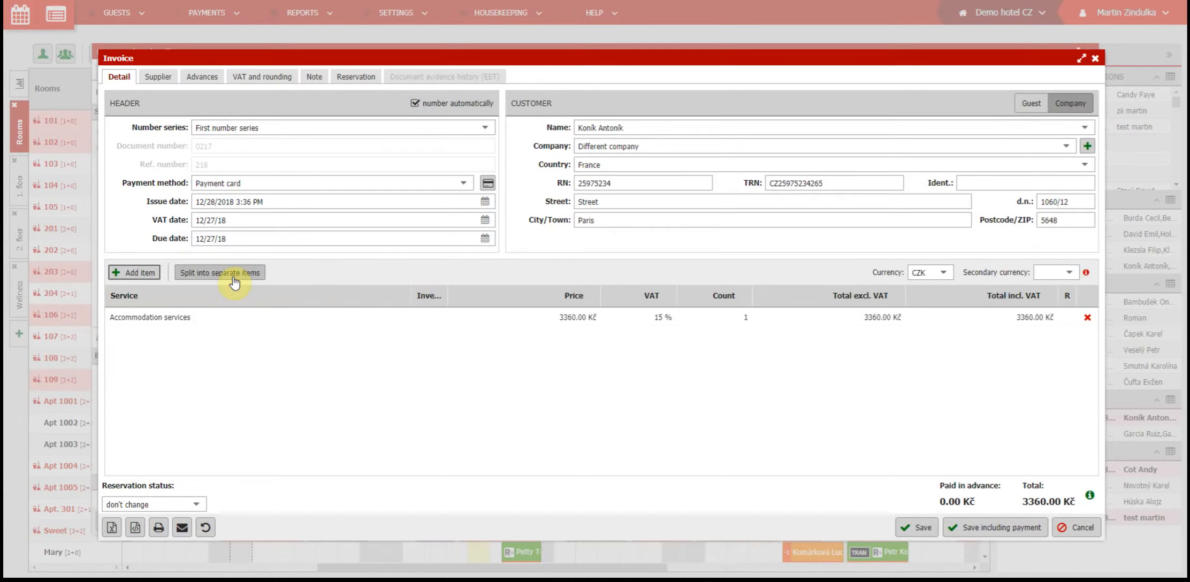
click(234, 276)
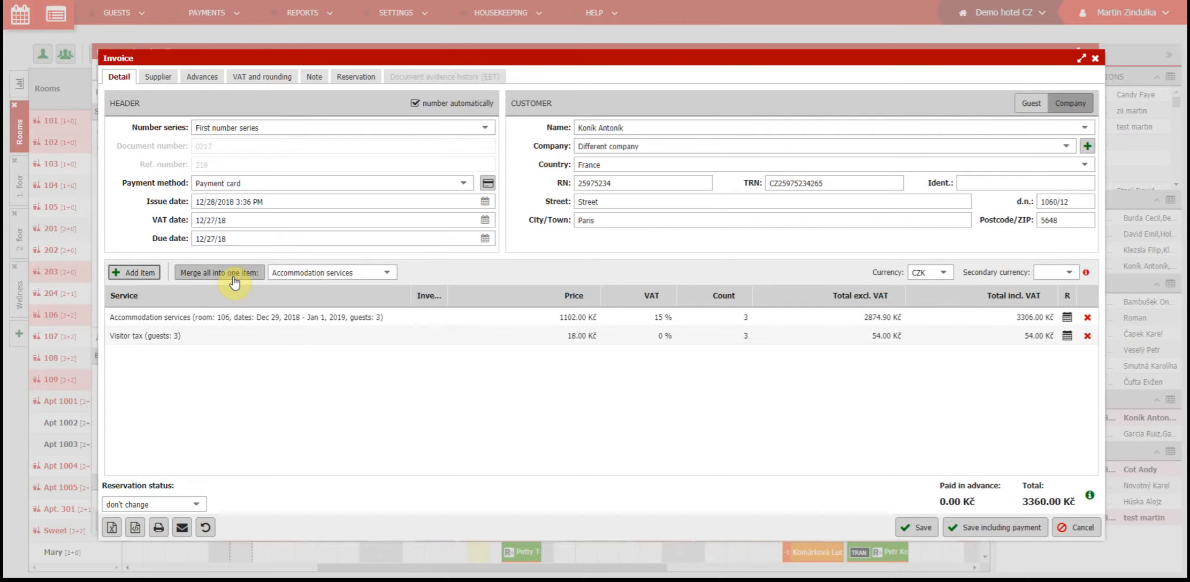
Try to change the invoice currency from CZK to EUR.
click(943, 272)
click(943, 304)
click(943, 303)
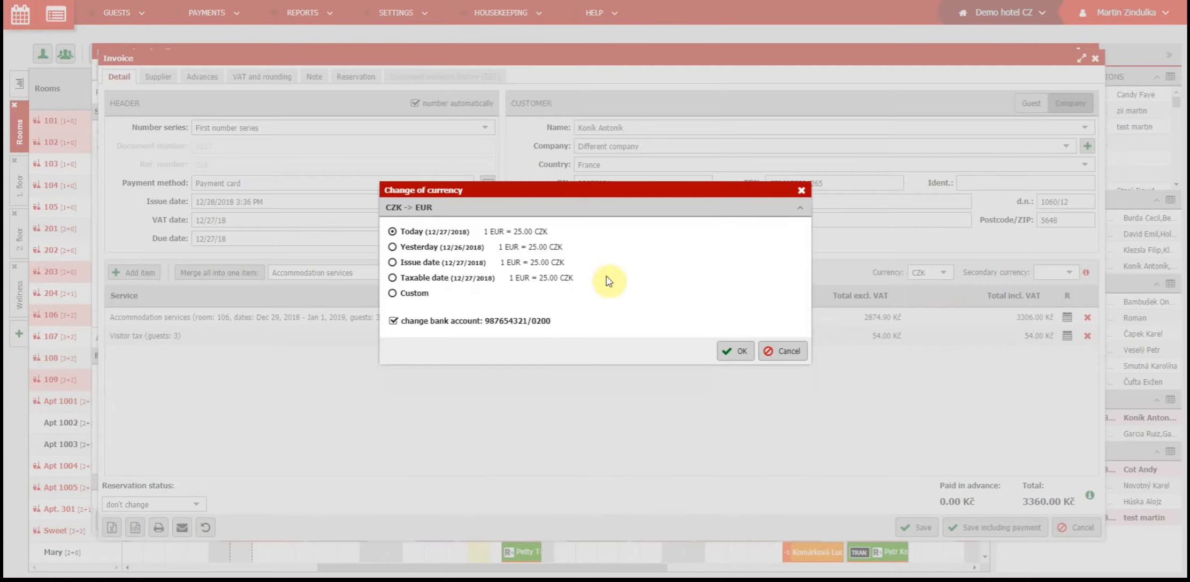
click(784, 351)
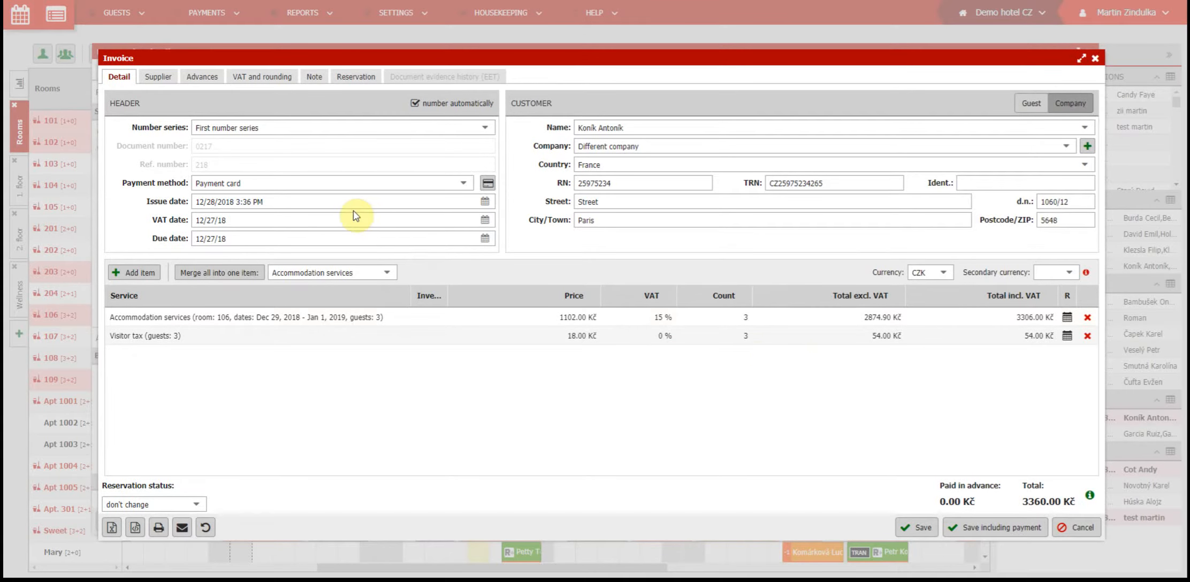
Review the invoice's supplier details, advances, and VAT and rounding settings.
click(160, 78)
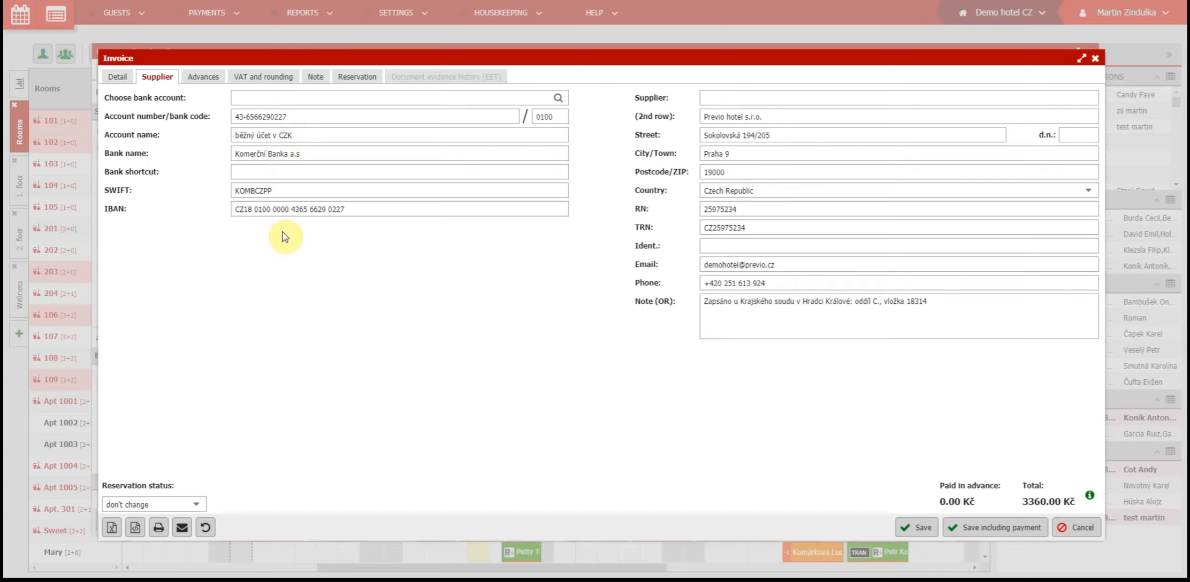
click(214, 83)
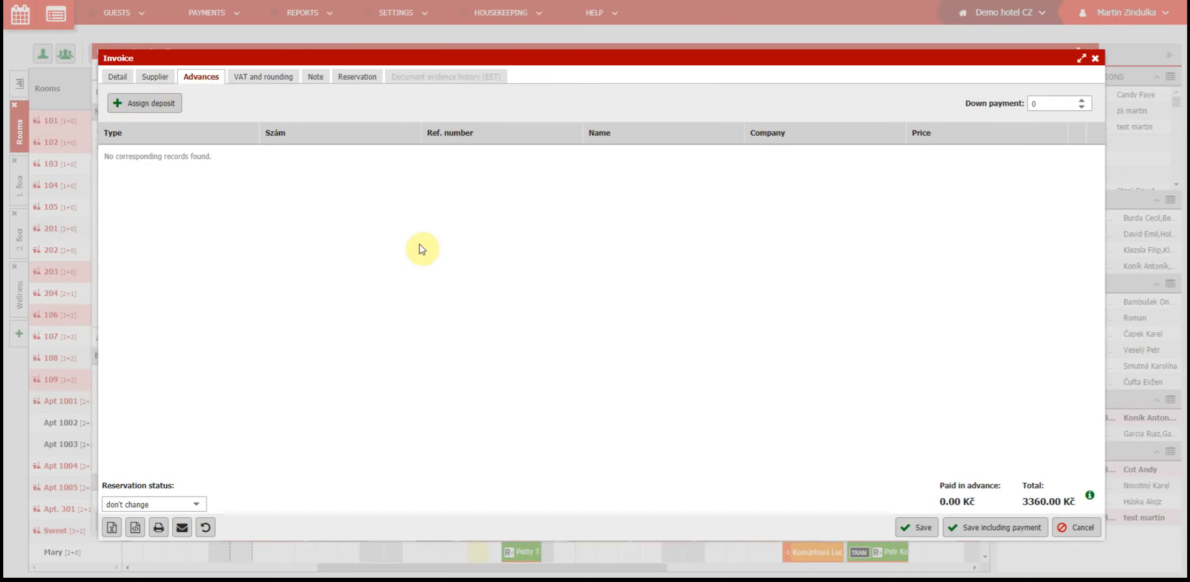
click(276, 83)
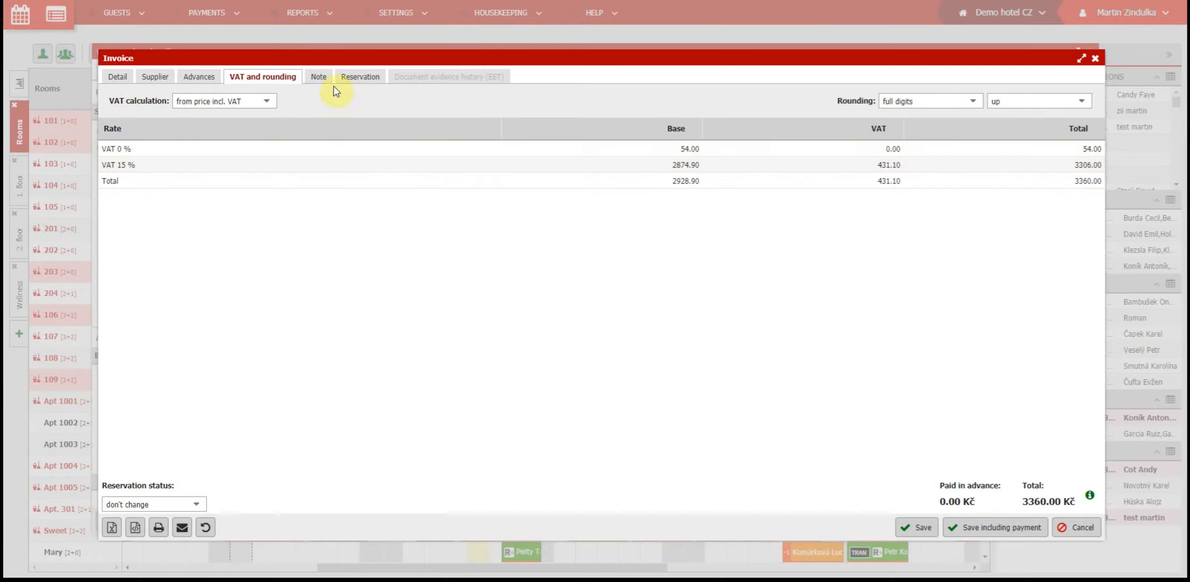
Write the invoice note "Thank you for your visit" with "Hotel Exlusive" on a second line, and save the invoice without payment.
click(321, 79)
click(304, 114)
text(Hotel Exlusive)
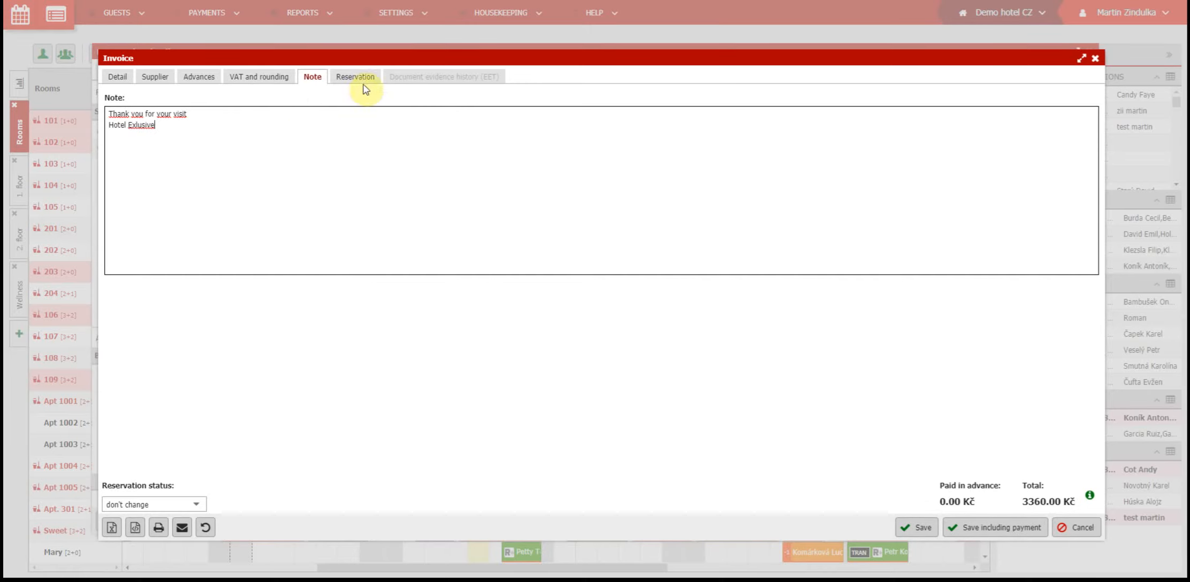
click(363, 77)
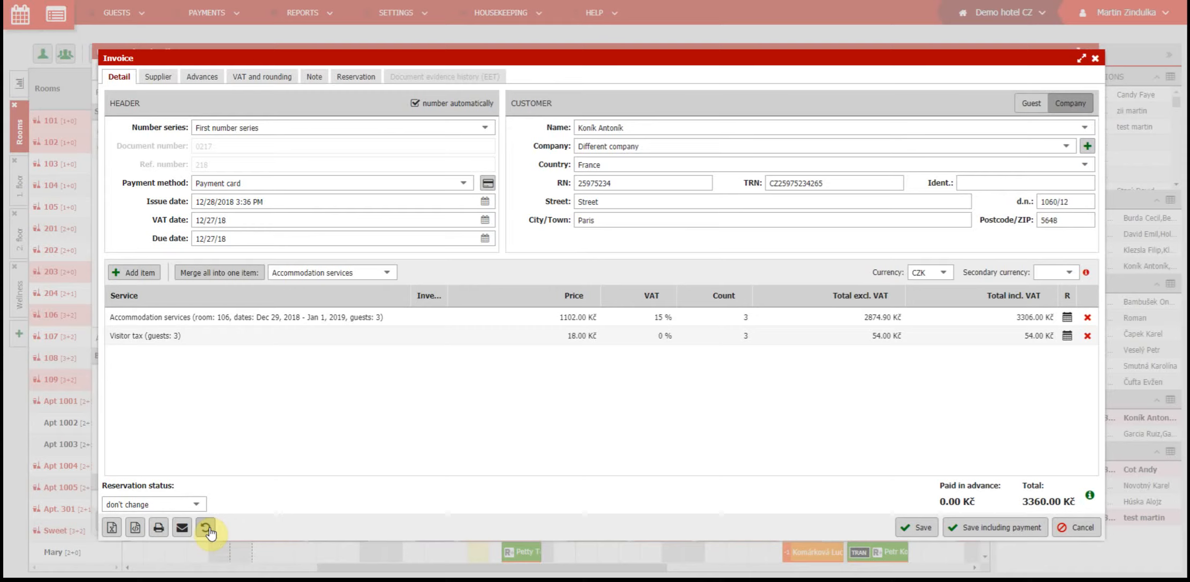
click(928, 529)
click(918, 531)
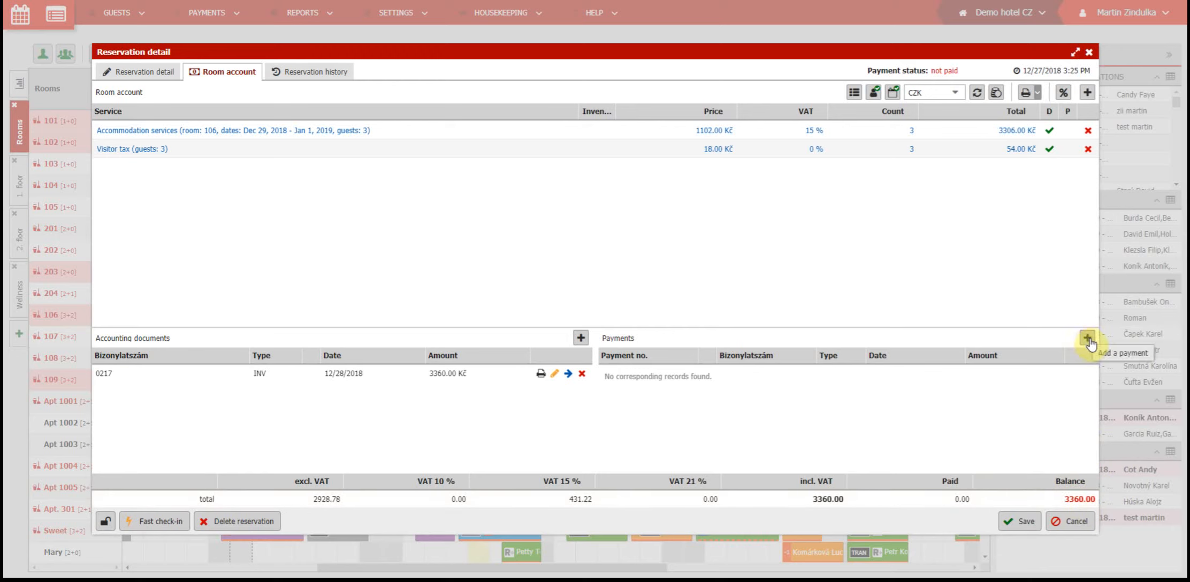
Try to add a payment card payment for the saved invoice in the room account.
click(1088, 339)
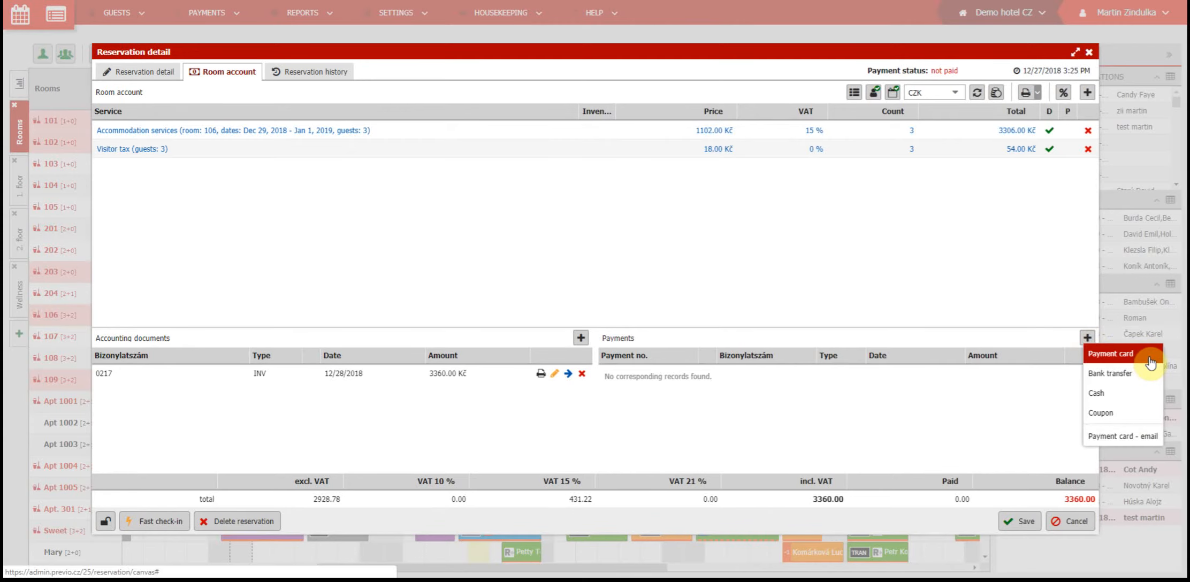
click(1151, 363)
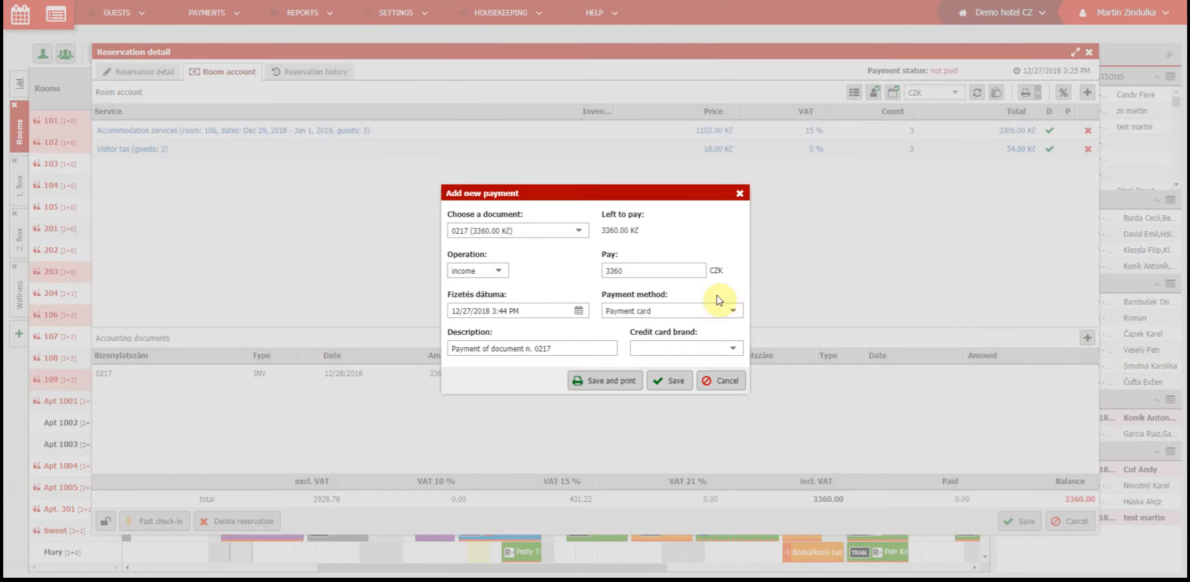
click(736, 390)
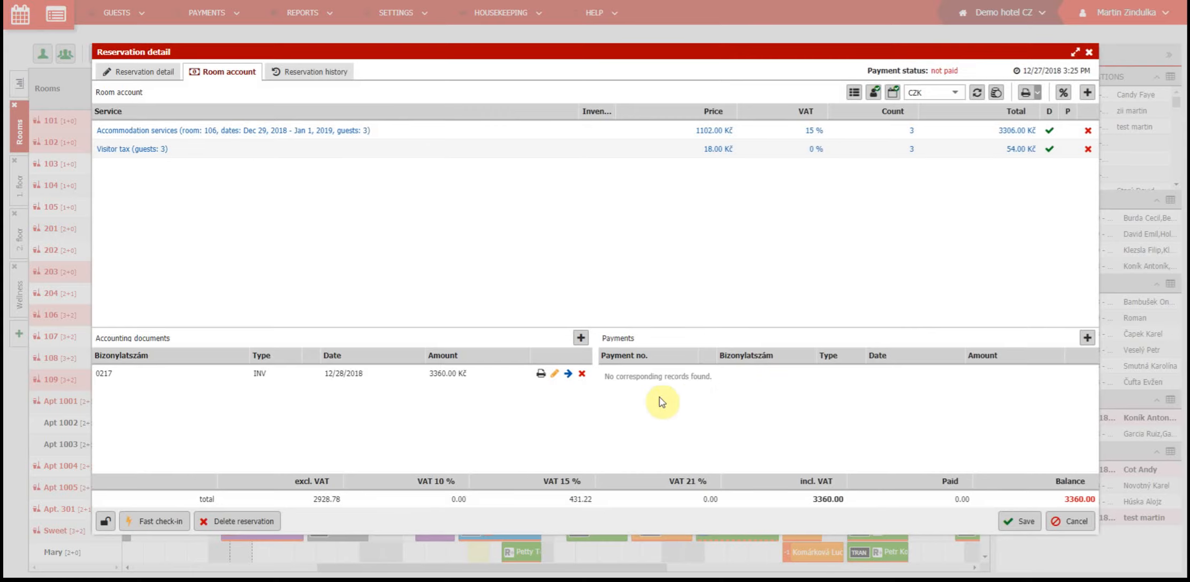
Open the room account's invoice, choose Cash as its payment method, and save it including payment.
click(554, 375)
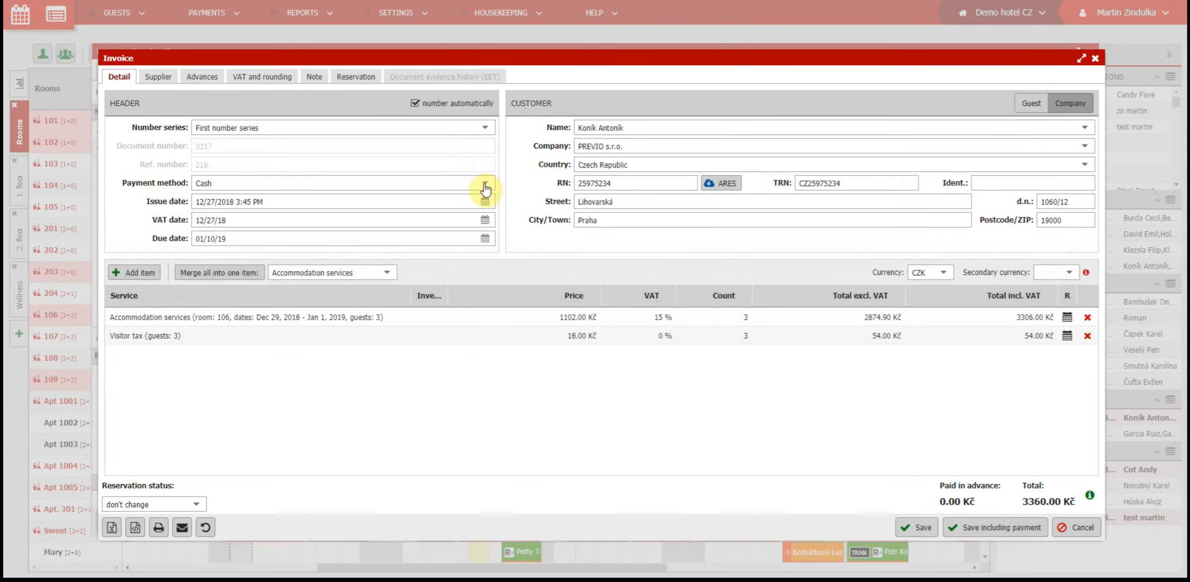
click(485, 184)
click(452, 229)
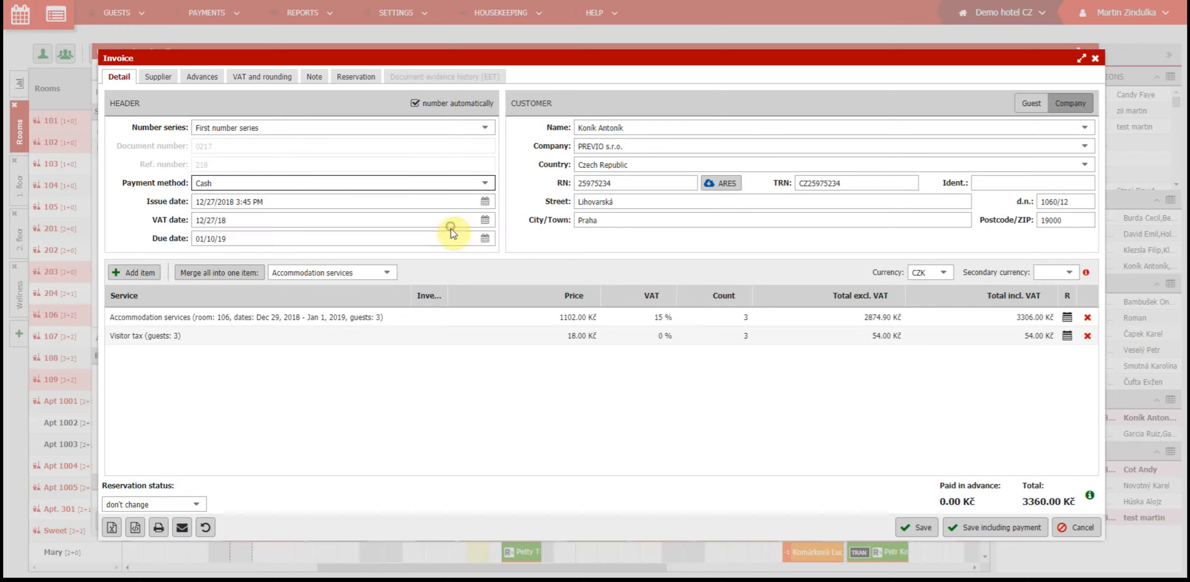
click(1006, 535)
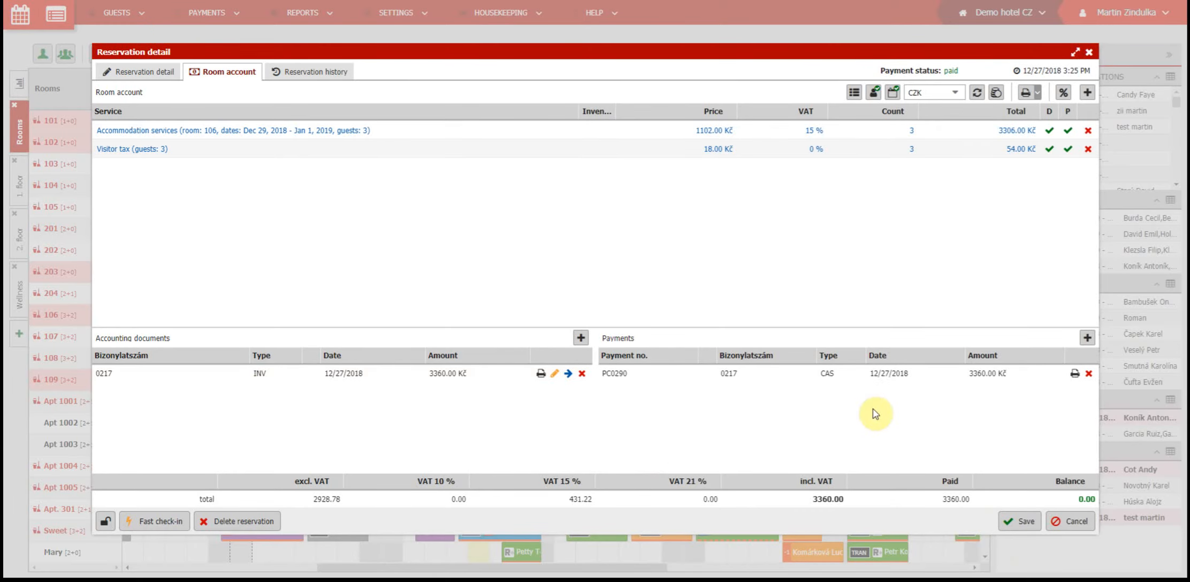
Close the reservation detail and open the accounting documents overview.
click(1075, 518)
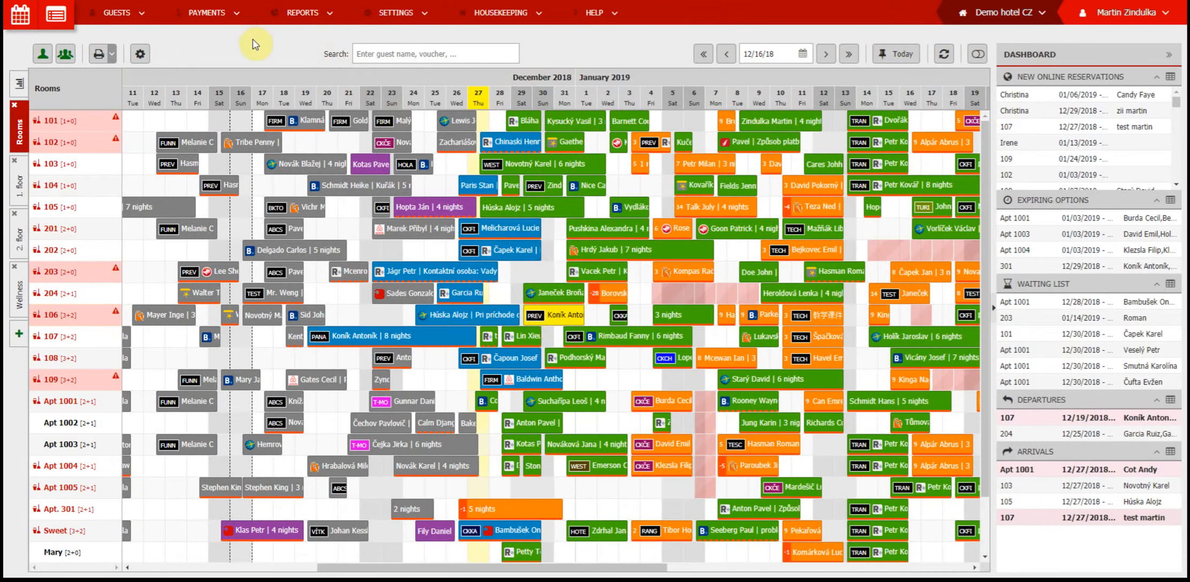
click(225, 19)
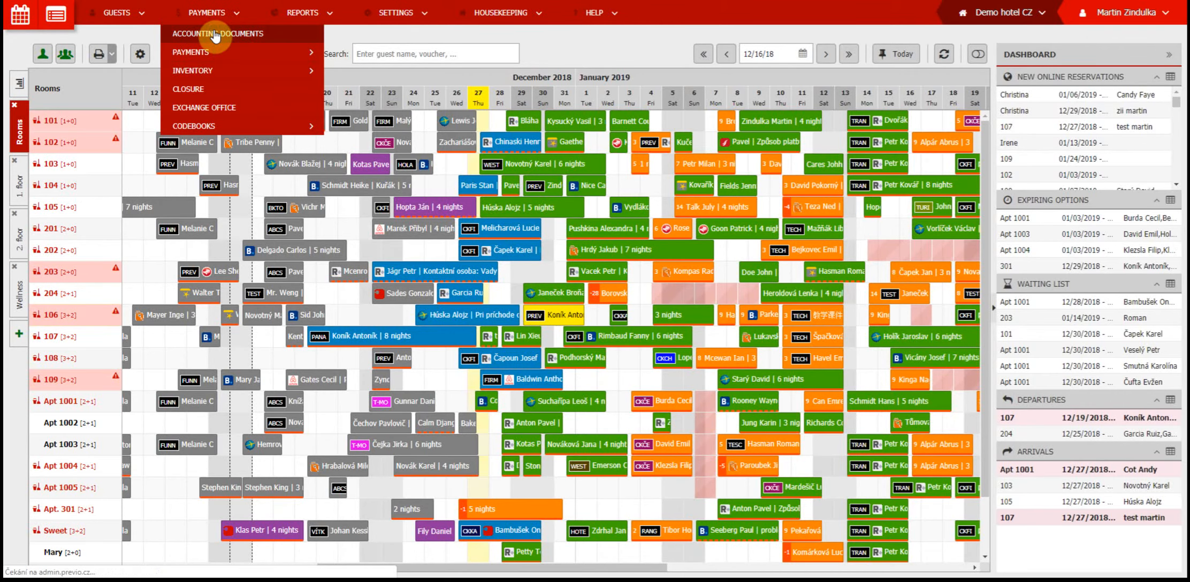
click(214, 35)
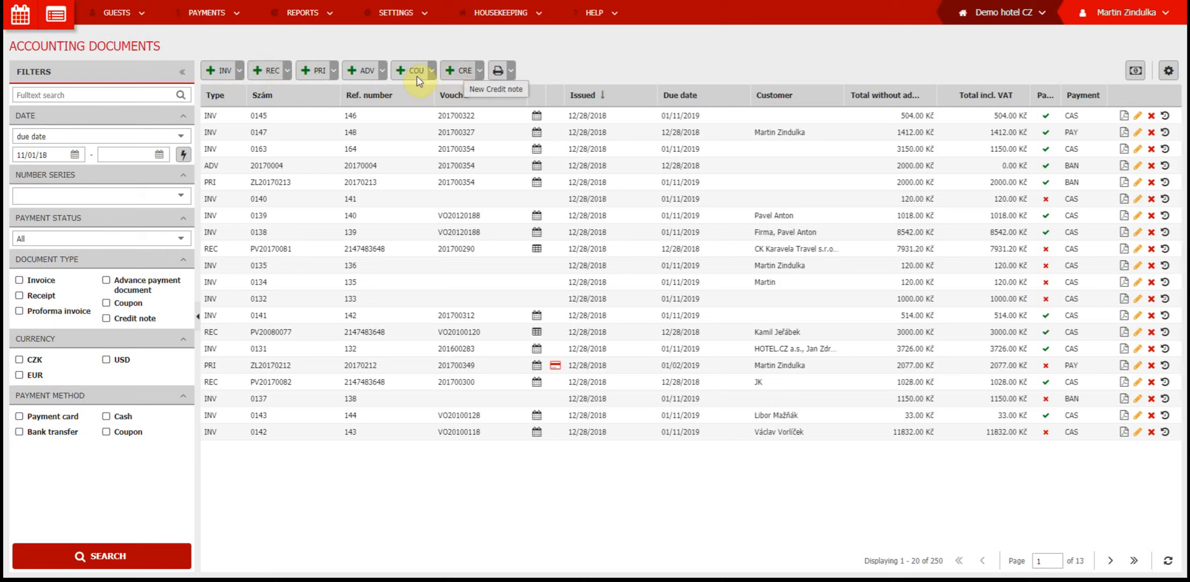
Start a blank invoice in USD from the accounting documents overview.
click(242, 75)
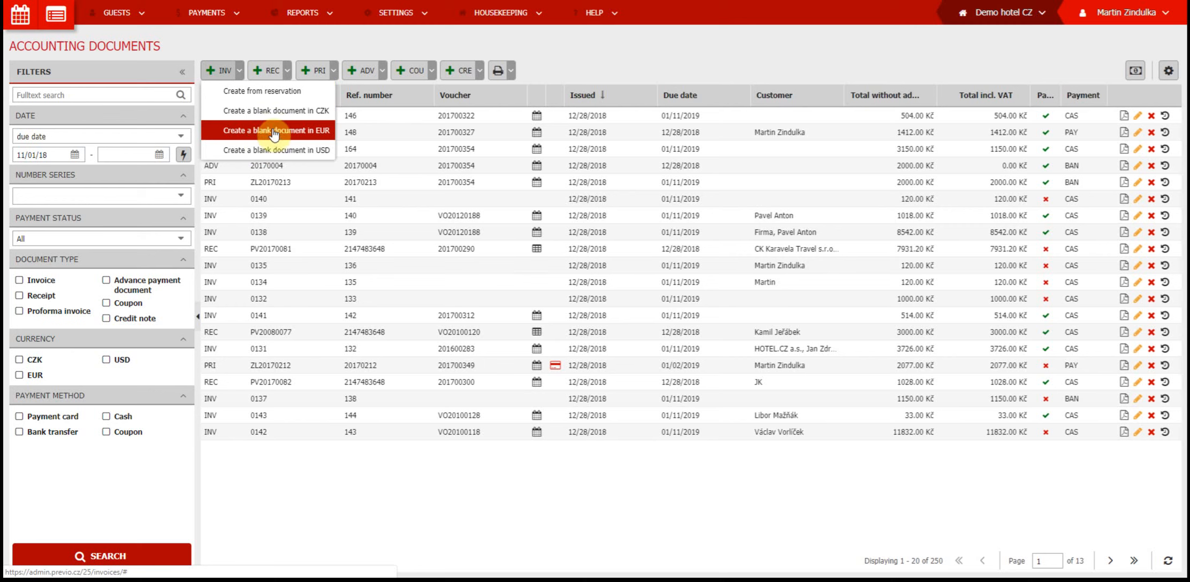
click(273, 151)
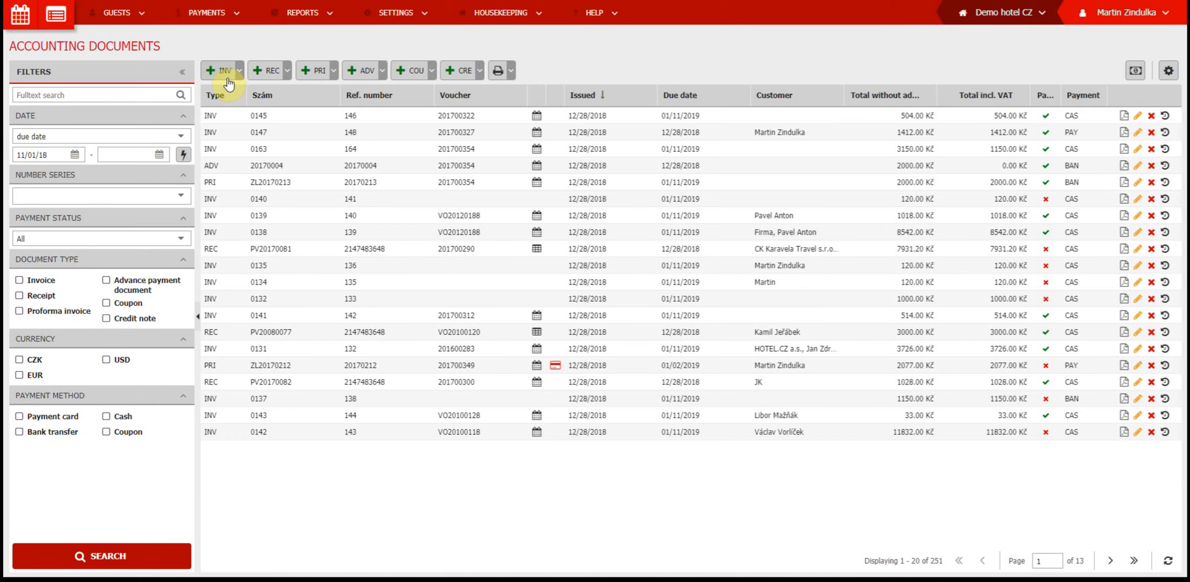
Create a new cash invoice in CZK with one Coca-cola item and save it including payment.
click(227, 79)
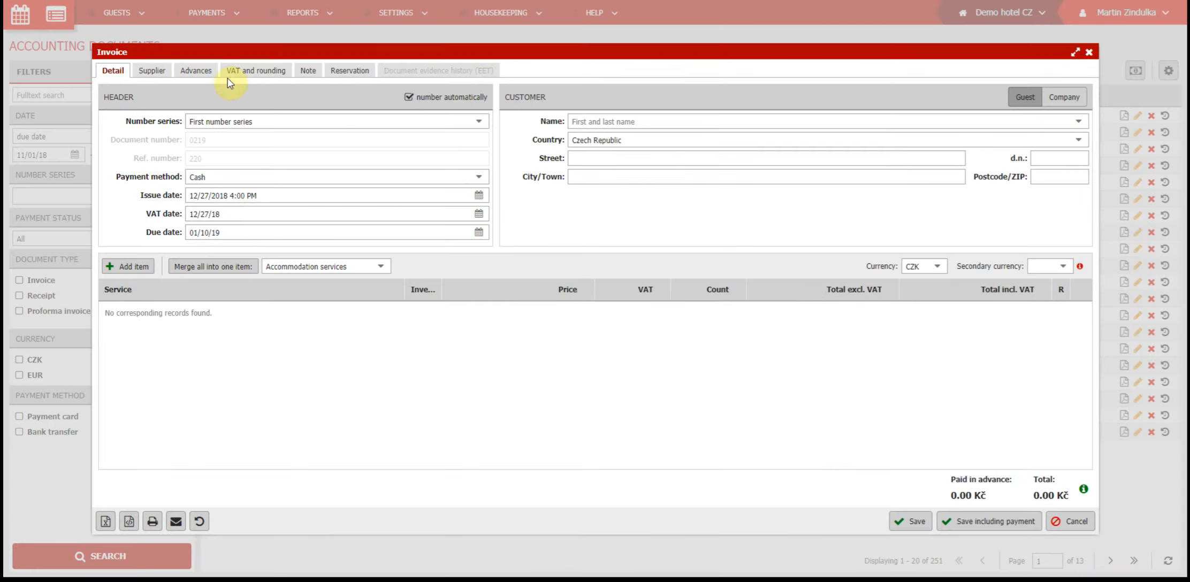
click(149, 266)
text(coca)
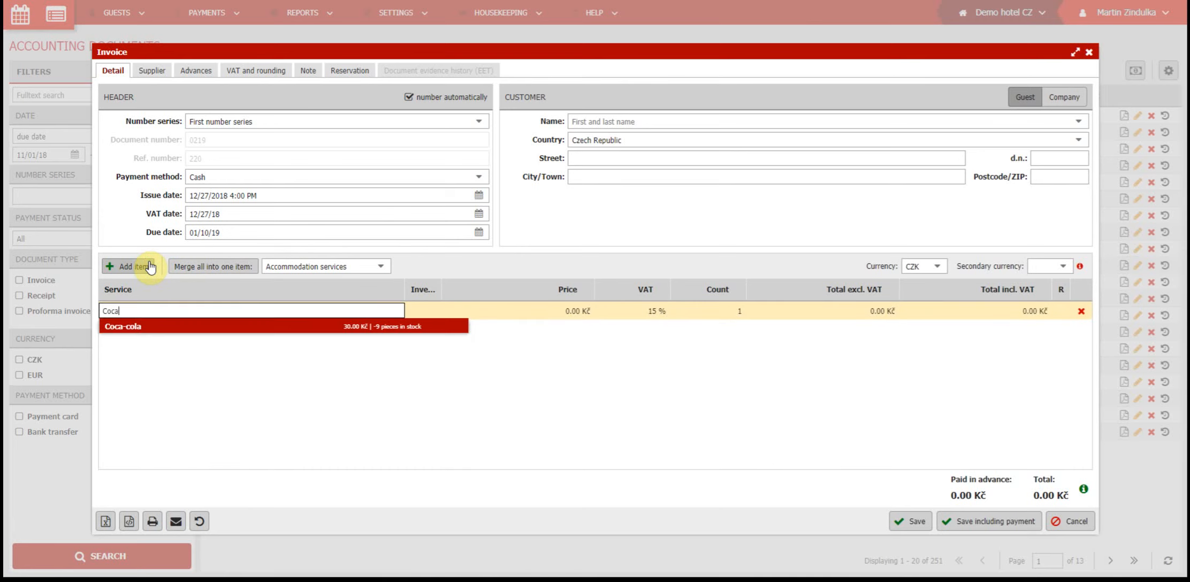
click(160, 328)
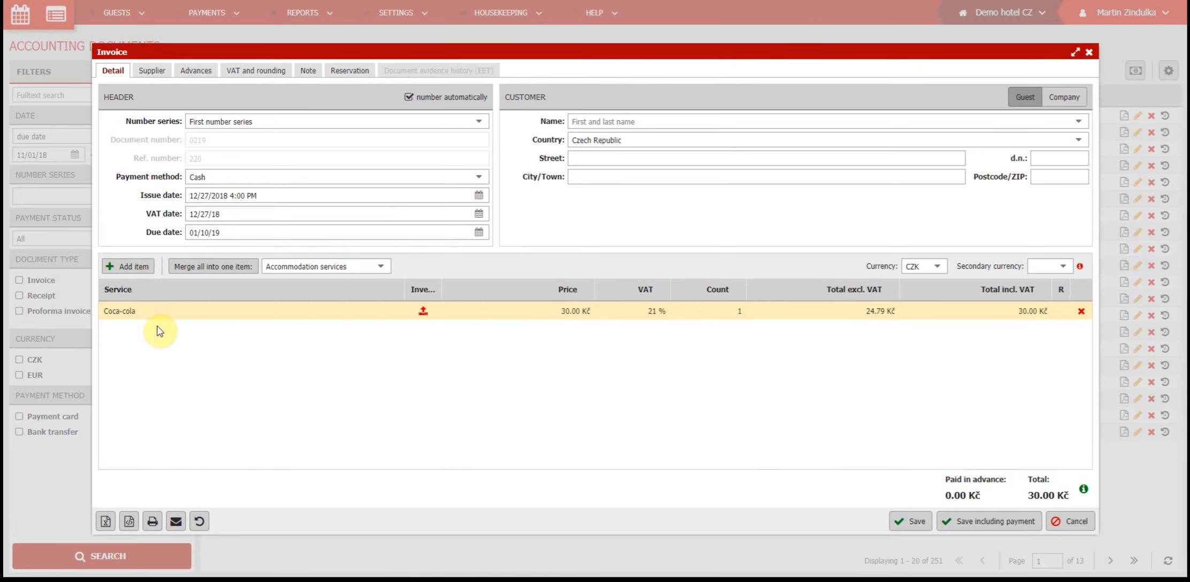
click(992, 521)
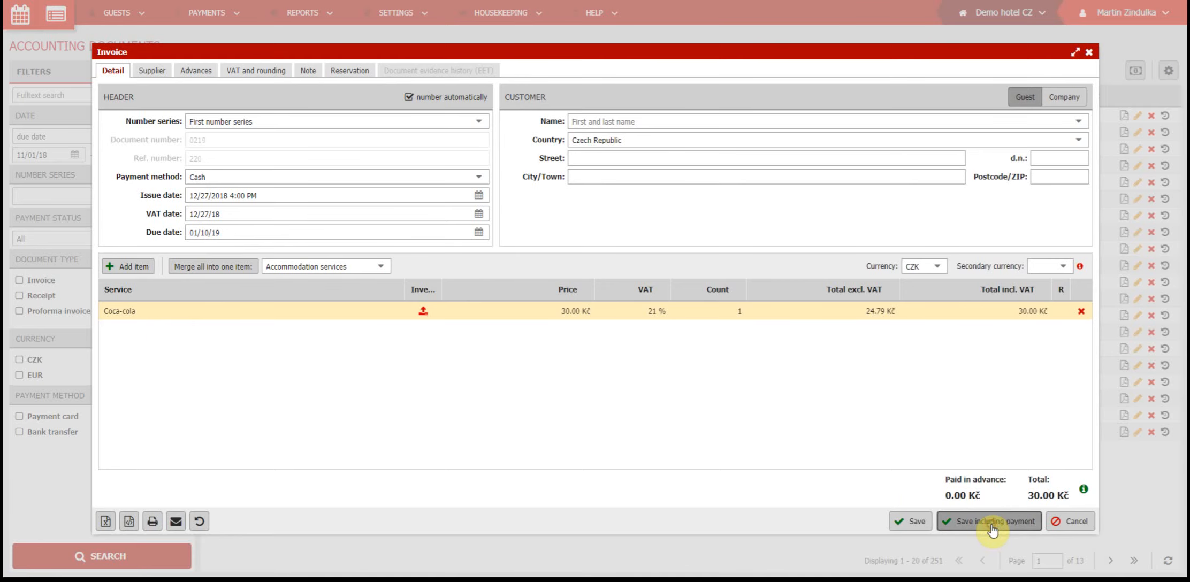